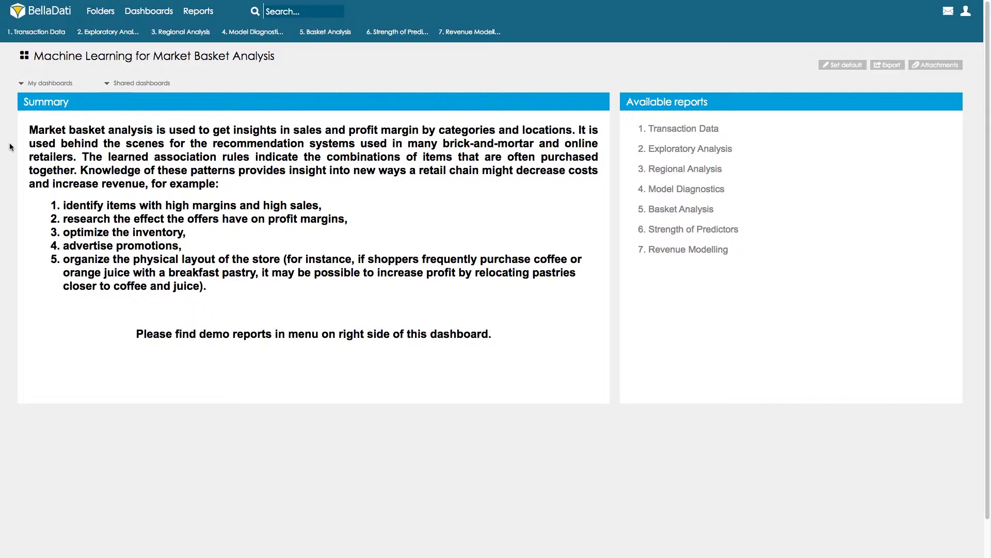
# Scroll across the Transaction Data table, then open the Exploratory Analysis treemap of margin and sales
pyautogui.click(17, 34)
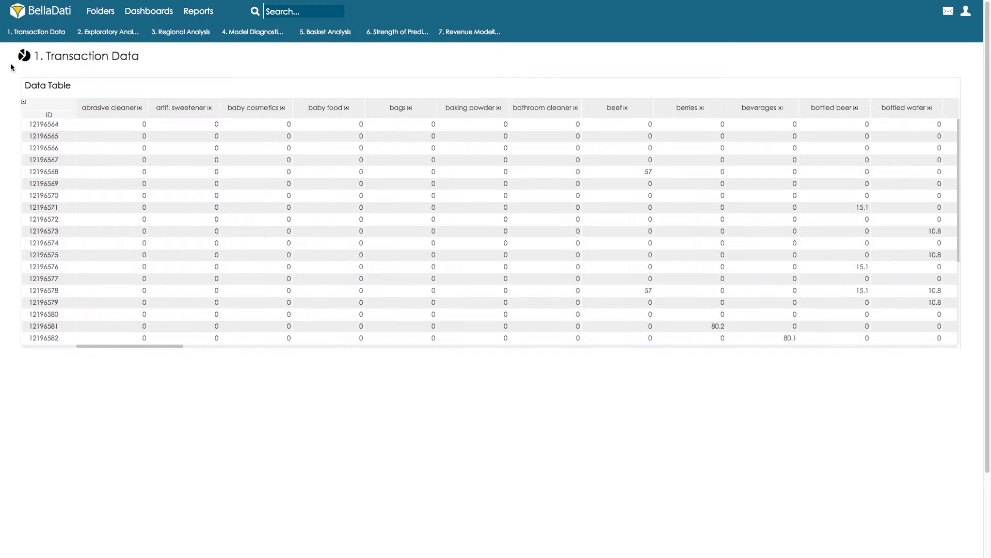
pyautogui.moveTo(139, 340); pyautogui.dragTo(482, 348)
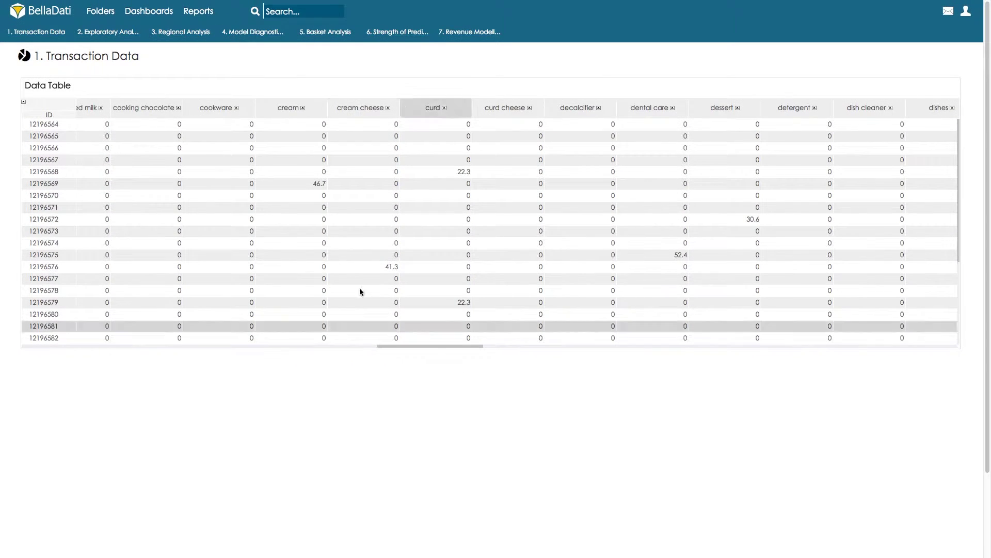
pyautogui.click(109, 38)
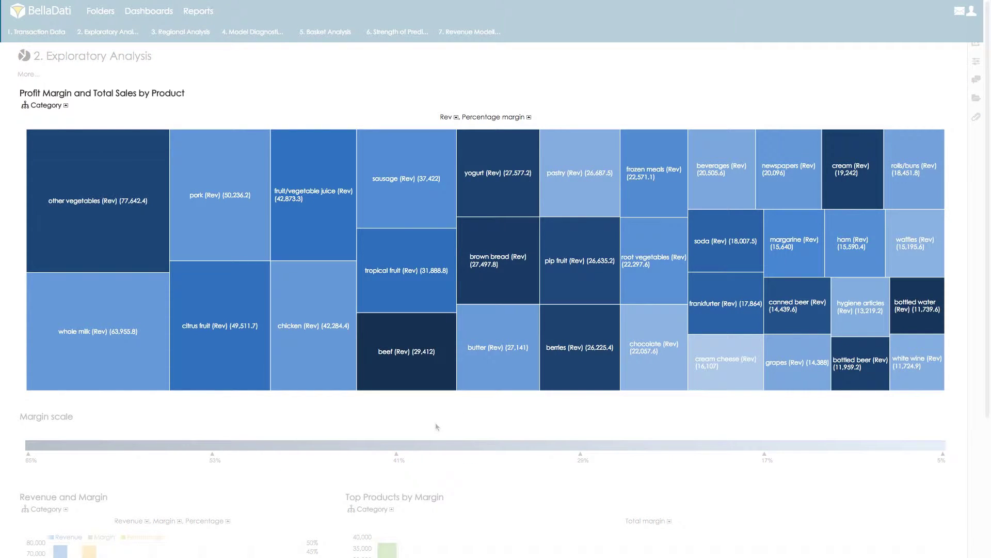
# Drill down on the beef treemap tile and review the filtered Revenue and Margin charts
pyautogui.scroll(-4, 469, 404)
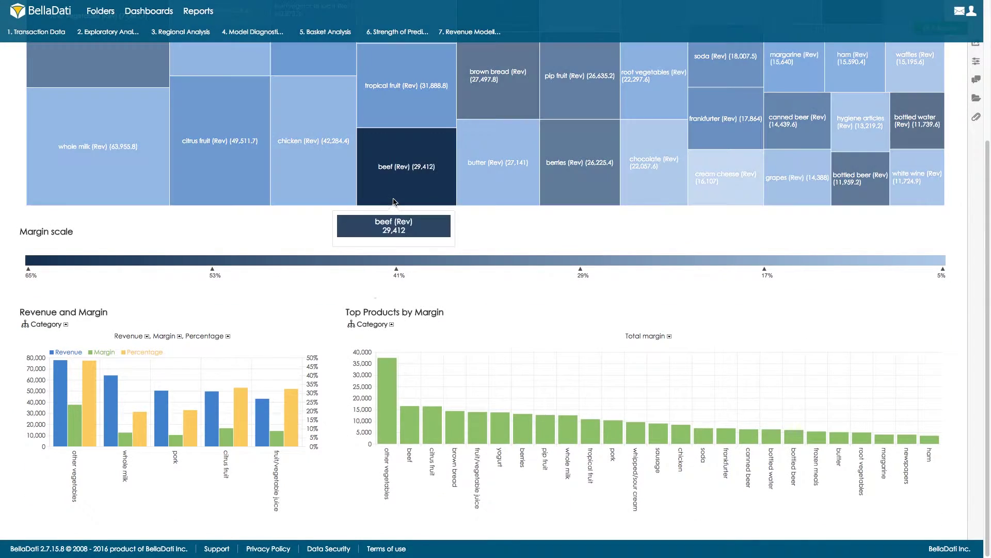
pyautogui.click(395, 202)
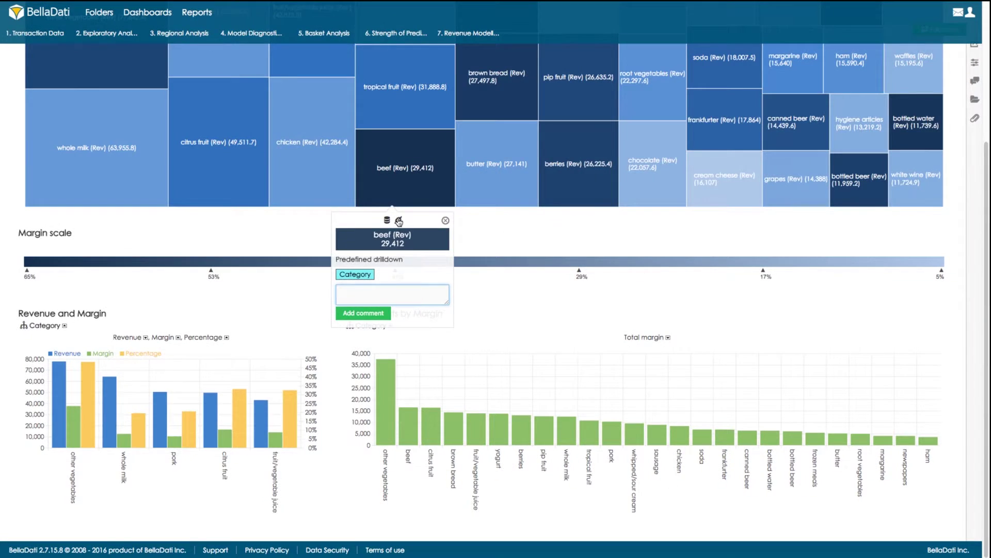
pyautogui.click(398, 216)
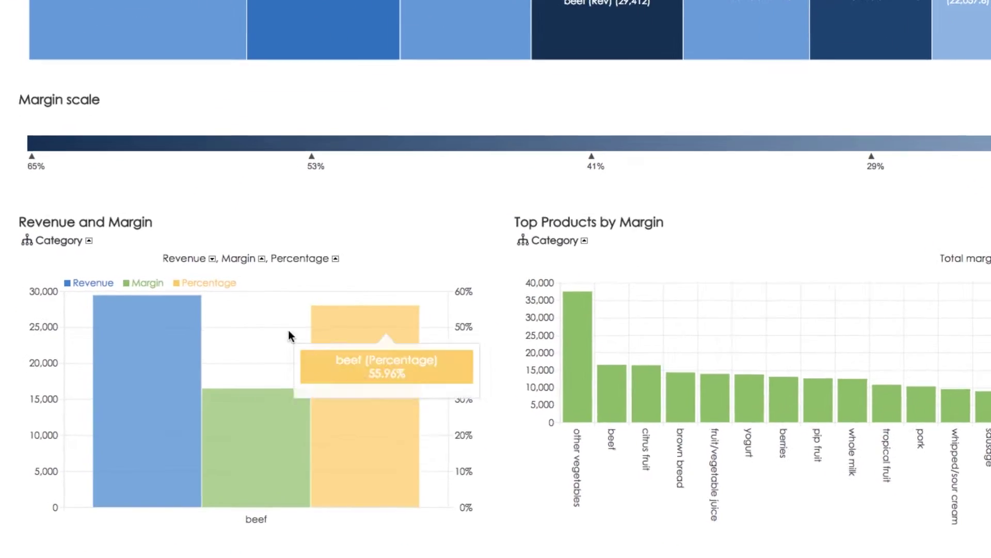
pyautogui.moveTo(138, 432)
pyautogui.moveTo(386, 425)
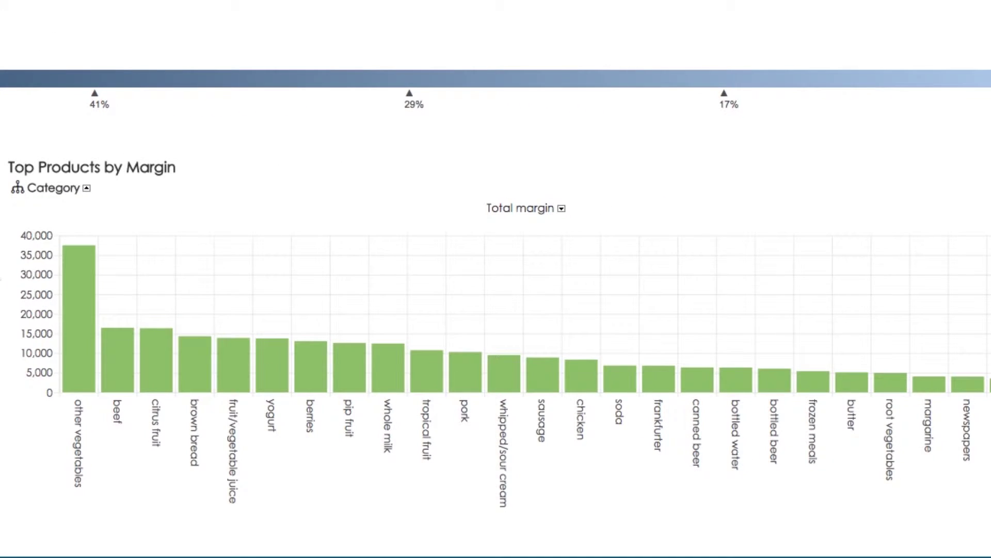
pyautogui.moveTo(122, 353)
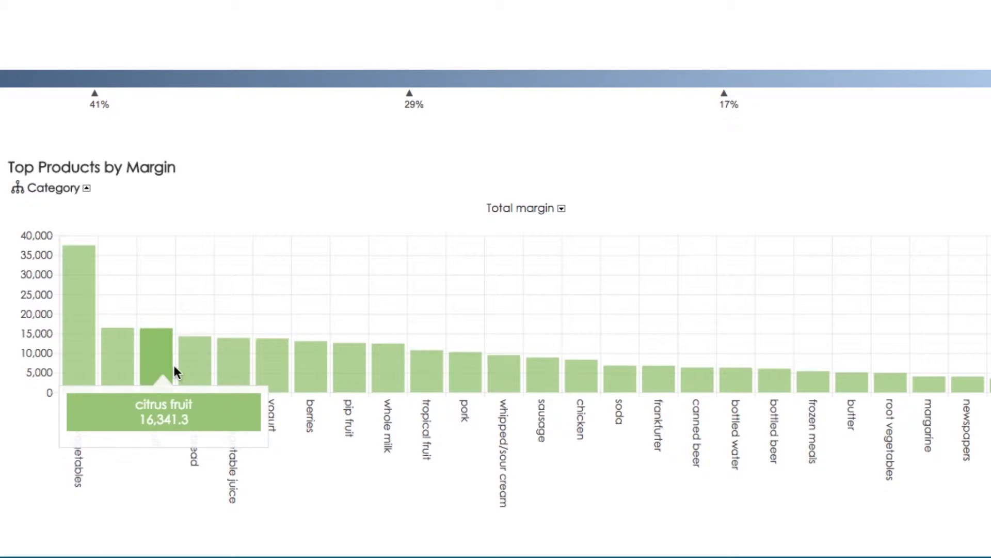
pyautogui.moveTo(229, 371)
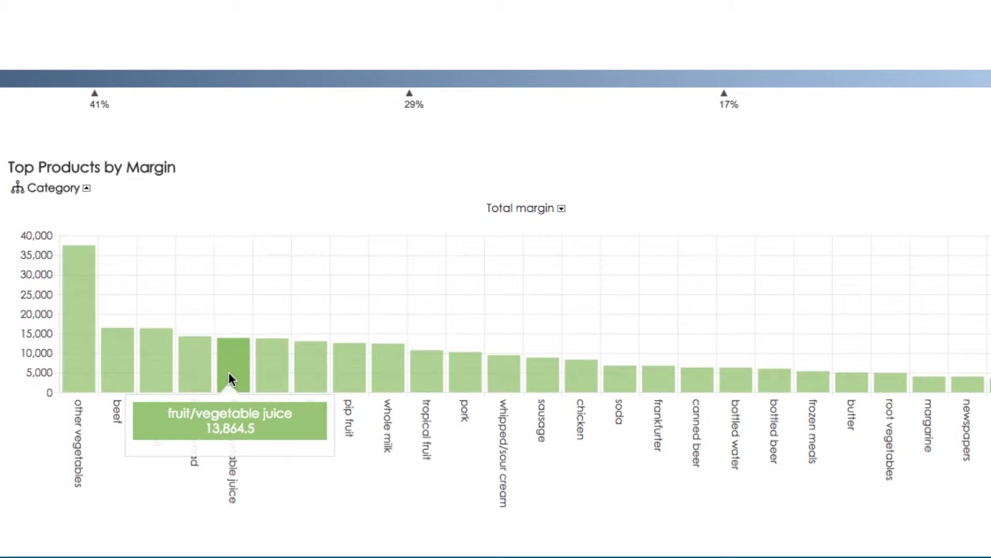
pyautogui.moveTo(268, 377)
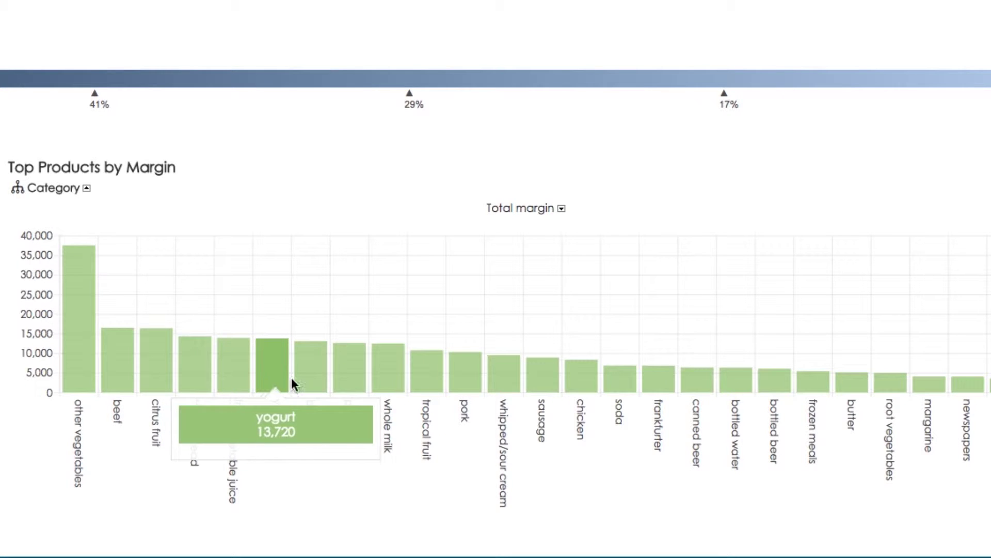
pyautogui.moveTo(299, 382)
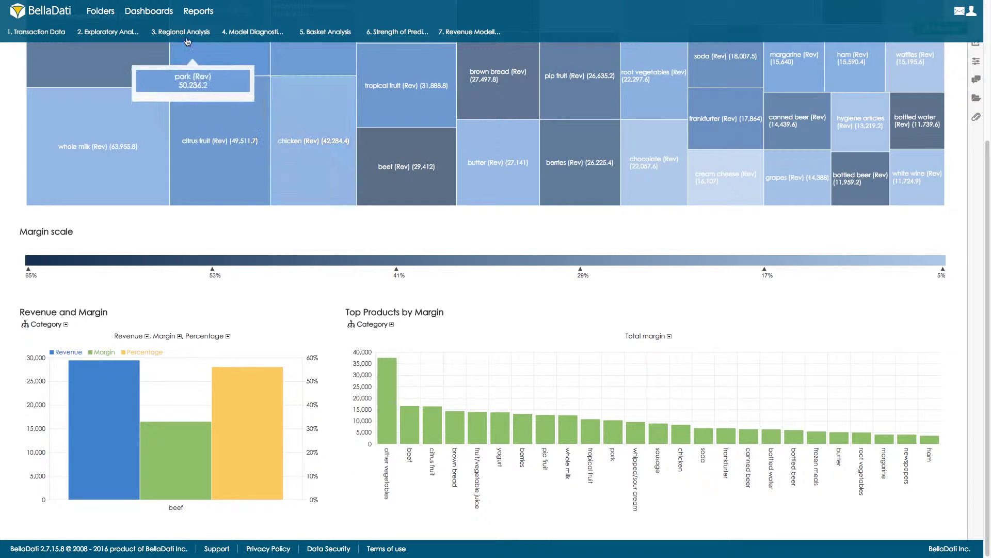
# Open the 3. Regional Analysis report and inspect the revenue and cost map bubbles
pyautogui.click(184, 32)
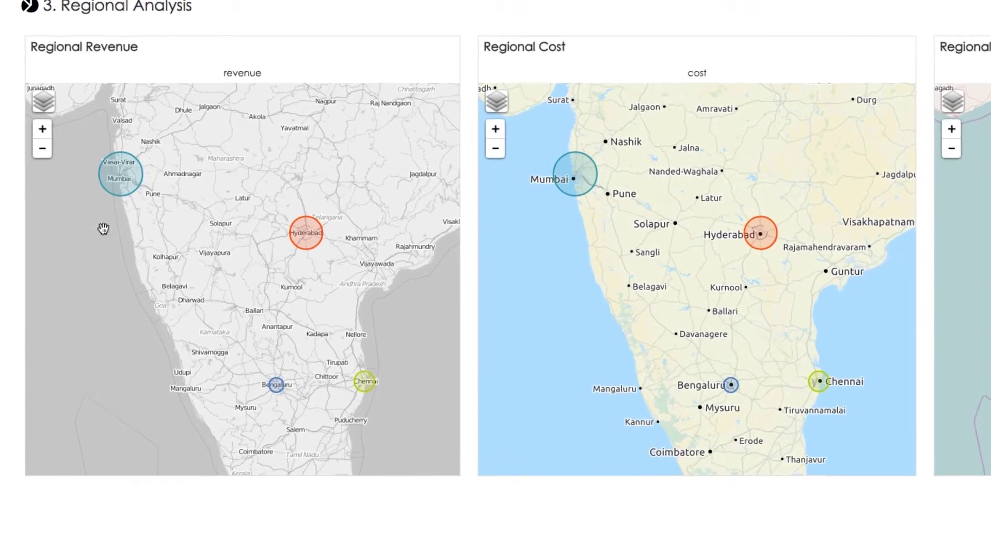
pyautogui.moveTo(90, 181)
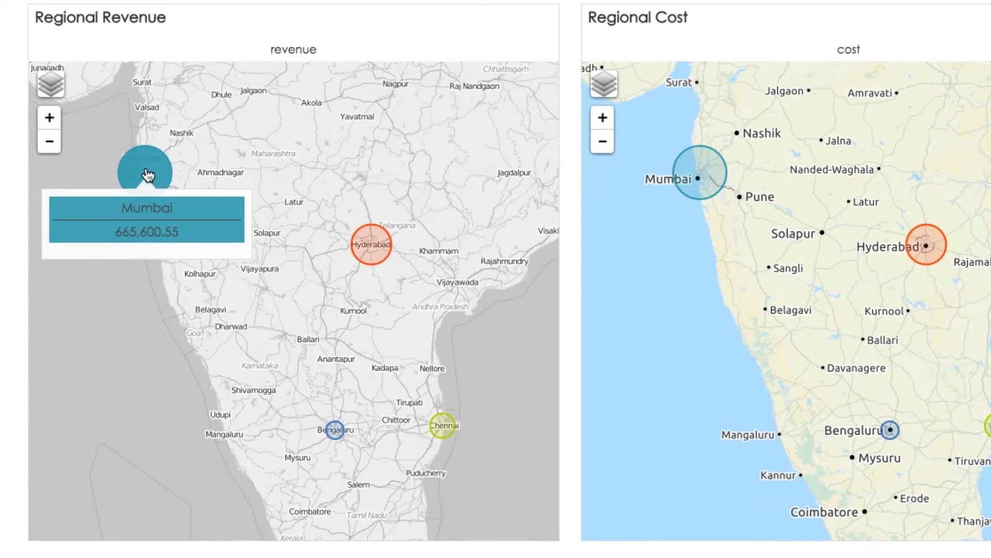
pyautogui.moveTo(336, 438)
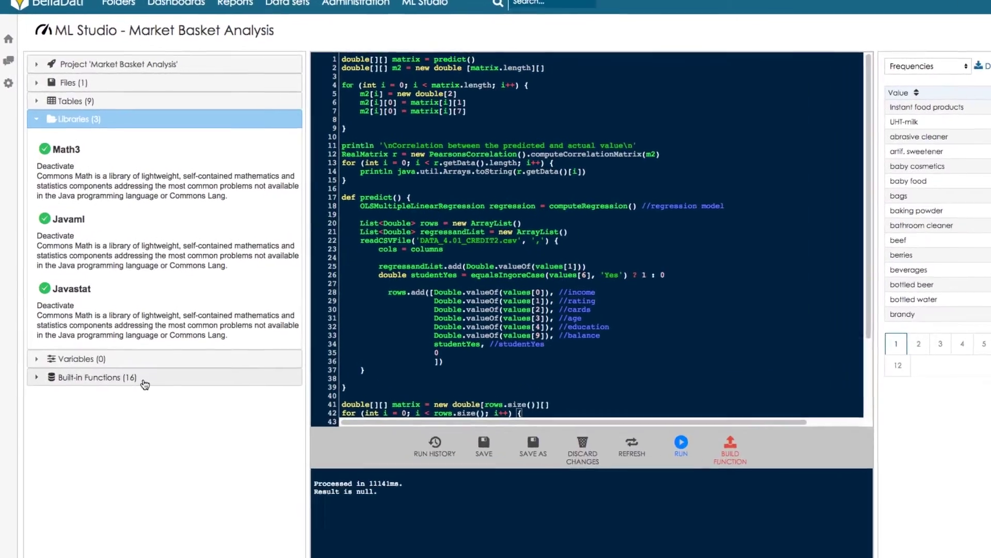
# Run the built-in Market basket prediction function on the Market Basket #1 data set
pyautogui.click(130, 341)
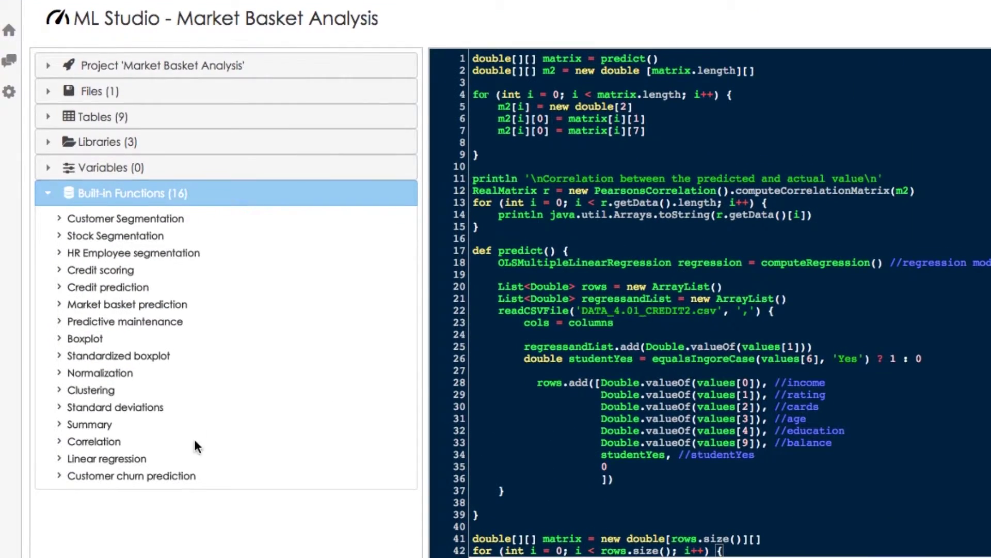
pyautogui.click(174, 304)
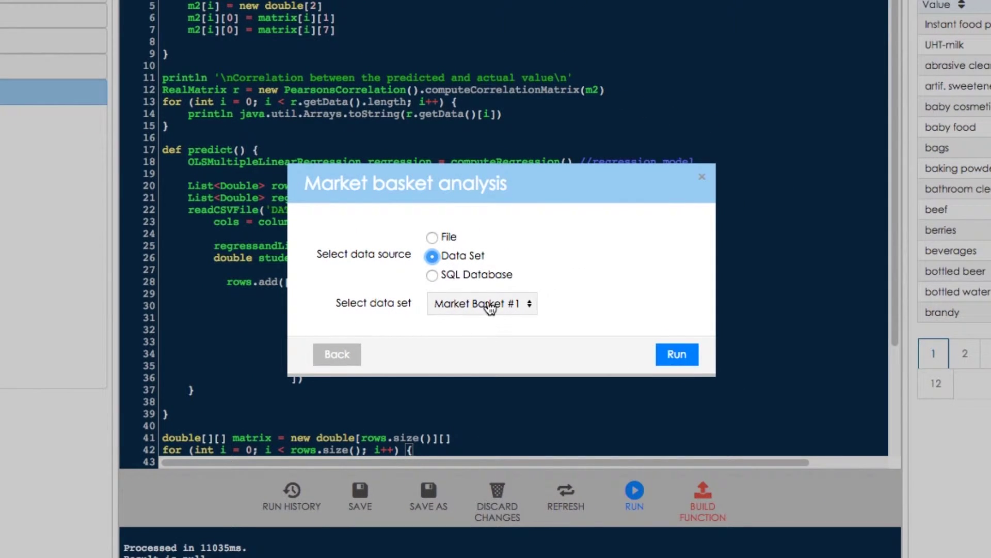
pyautogui.click(671, 354)
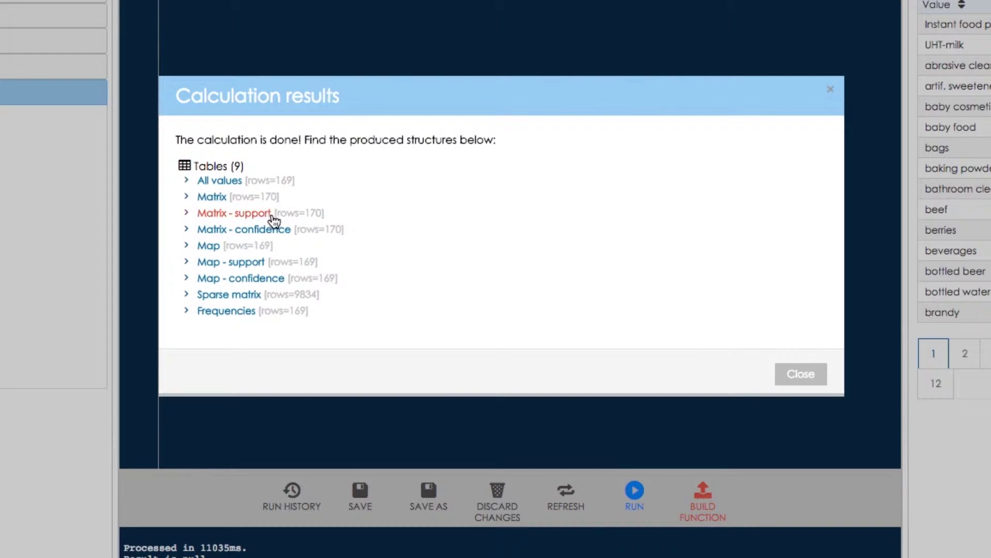
pyautogui.click(782, 381)
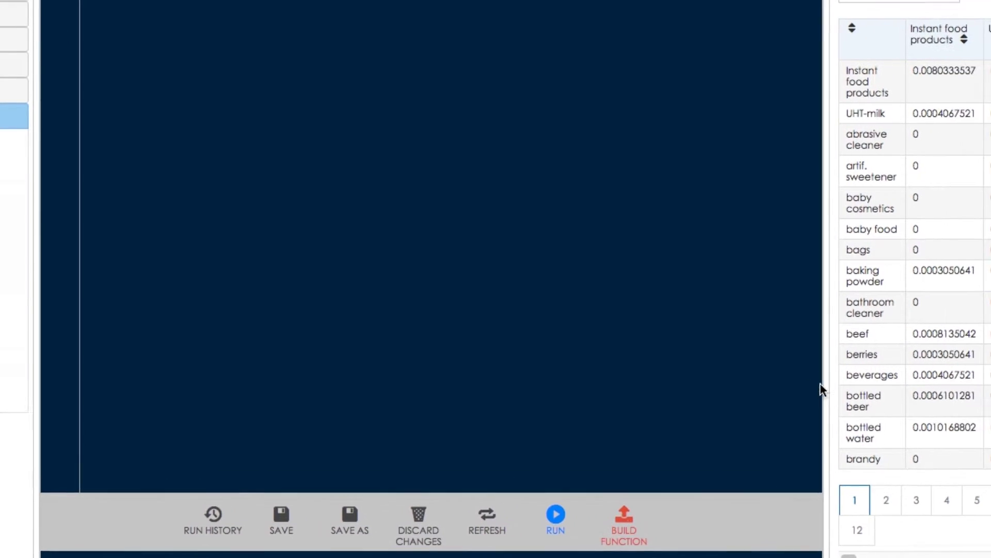
# Widen the results panel and display the Matrix - confidence table
pyautogui.moveTo(580, 458); pyautogui.dragTo(328, 450)
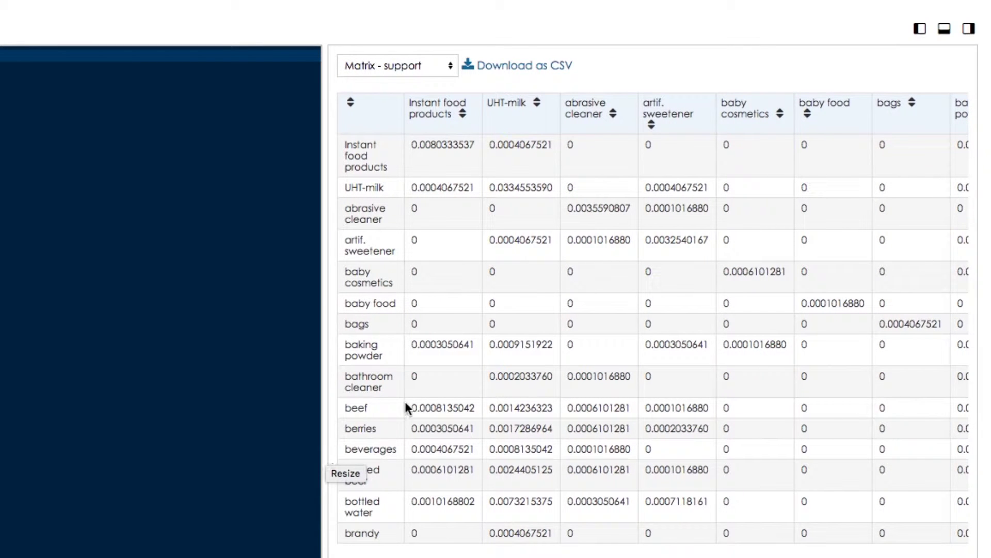
pyautogui.click(412, 62)
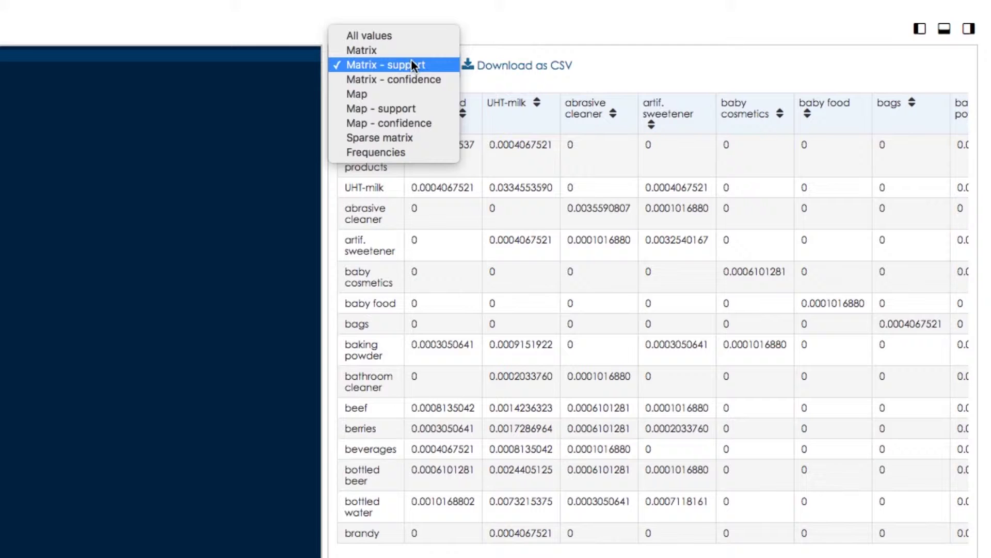
pyautogui.click(412, 80)
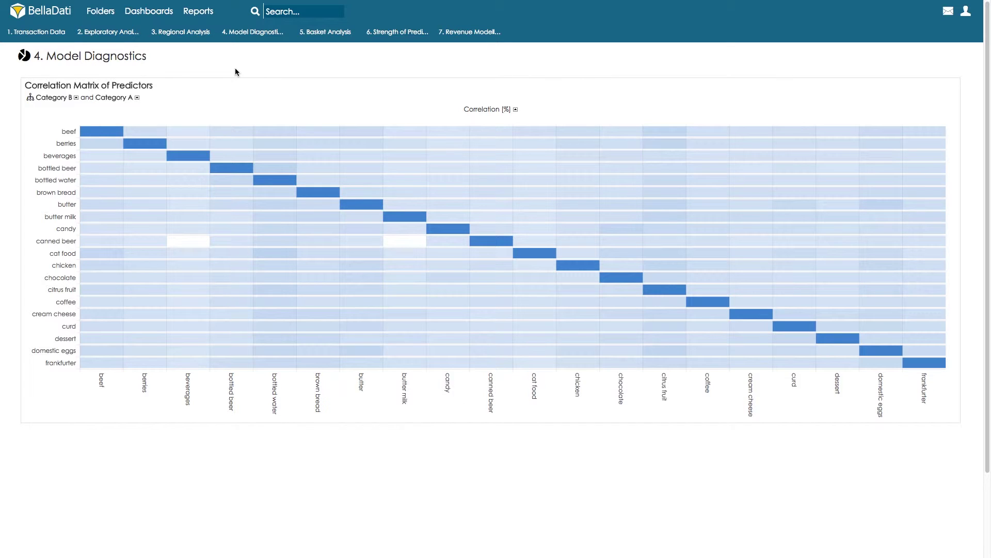
# Switch to the 5. Basket Analysis report showing Total Purchases by Category
pyautogui.click(324, 34)
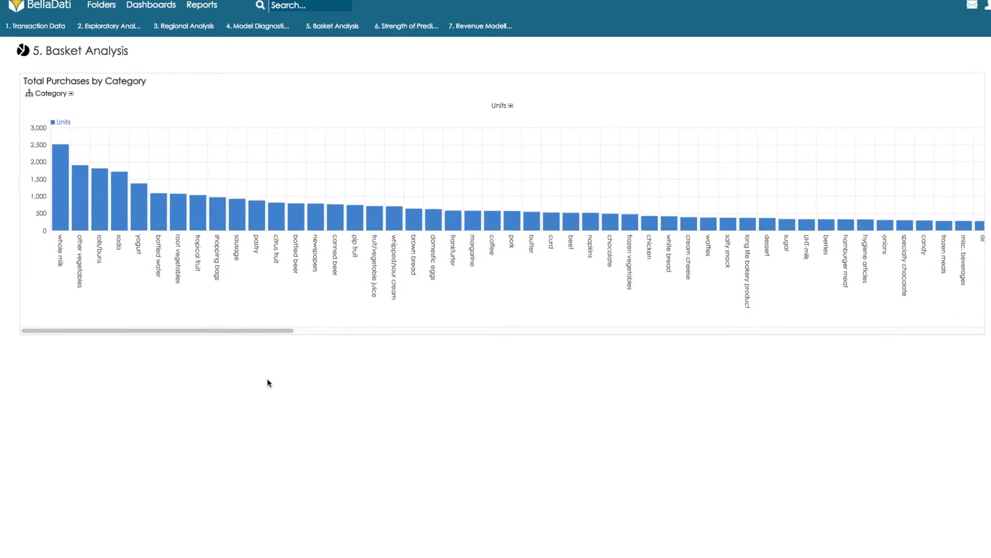
# Scroll the purchases chart to later categories, then open the 6. Strength of Predictors report
pyautogui.moveTo(59, 219)
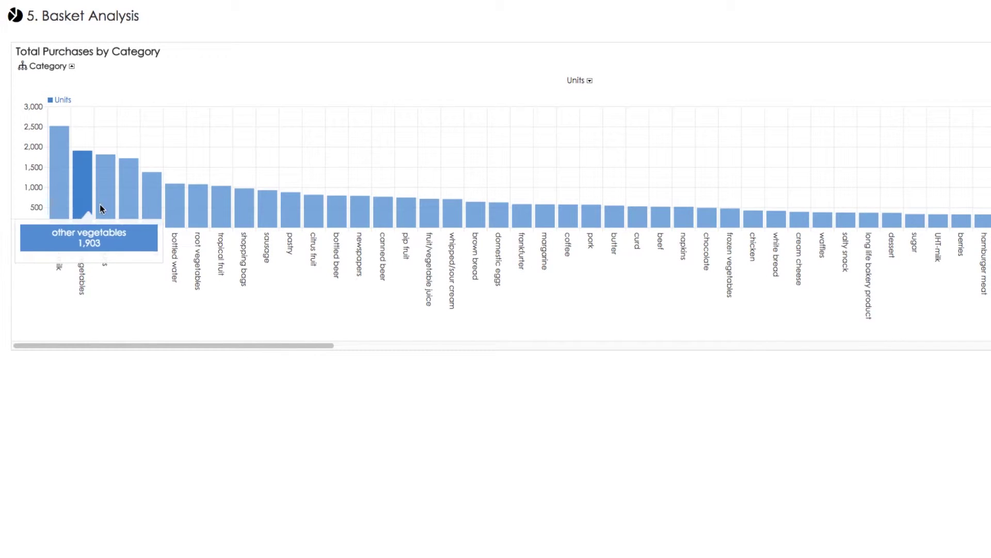
pyautogui.moveTo(108, 206)
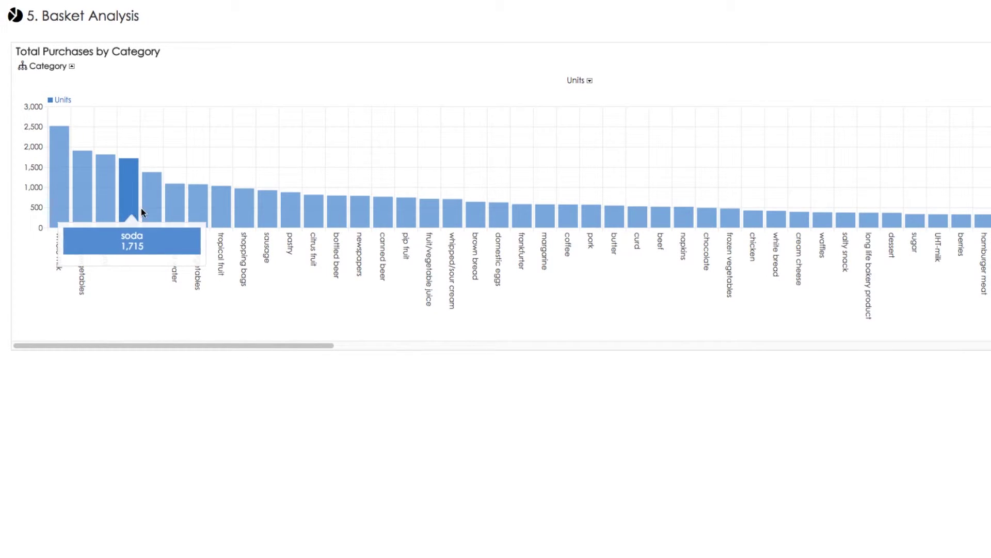
pyautogui.moveTo(153, 211)
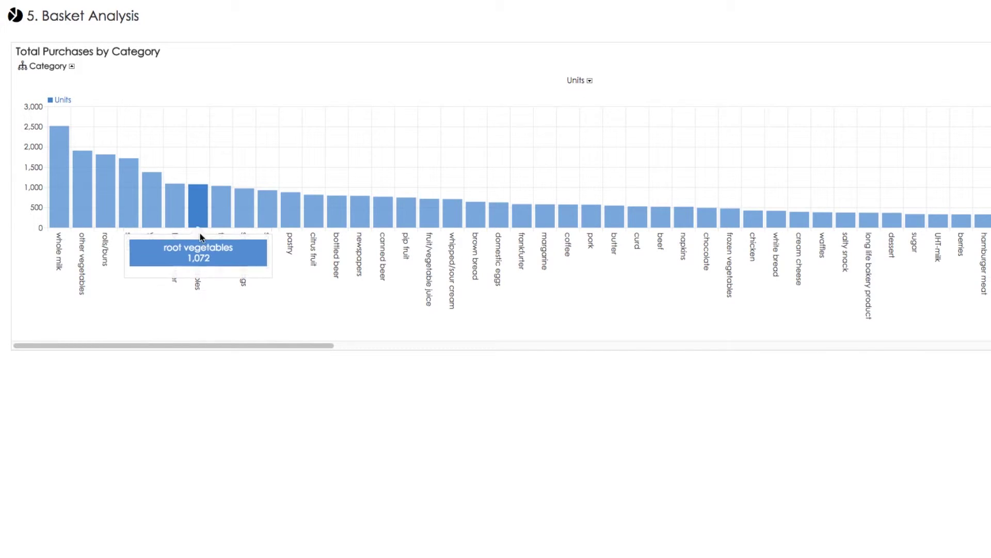
pyautogui.moveTo(221, 345); pyautogui.dragTo(699, 354)
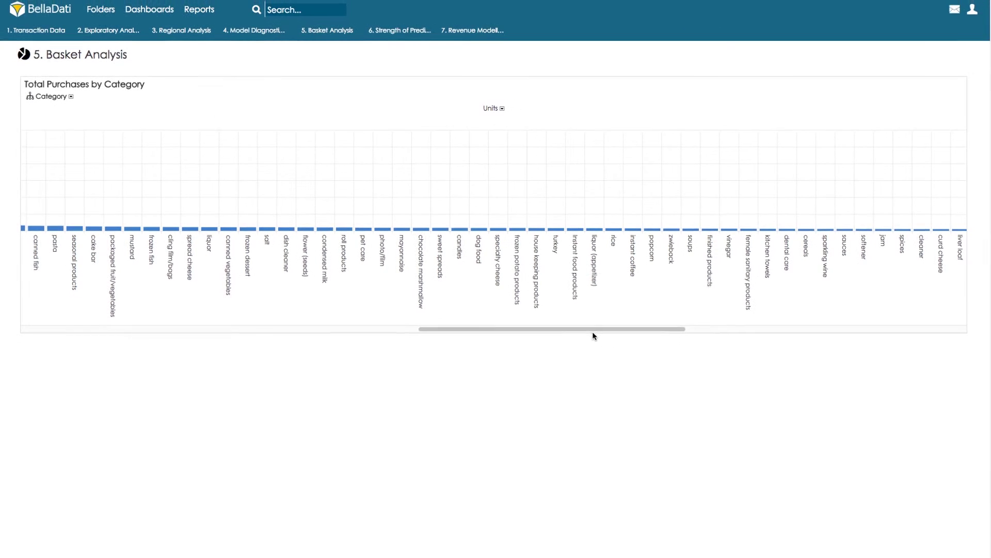
pyautogui.click(384, 33)
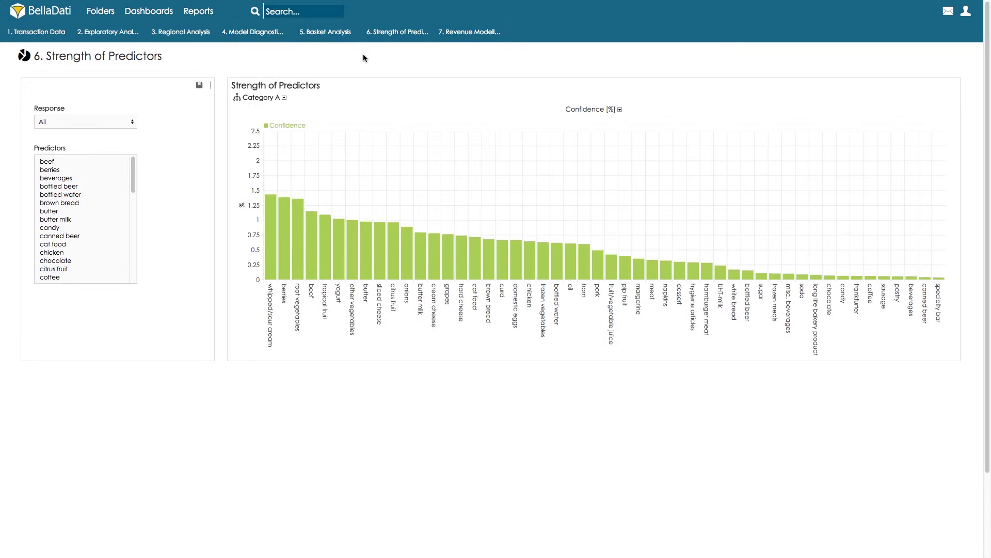
# Set the Response item to beef and save to update the confidence chart
pyautogui.click(111, 123)
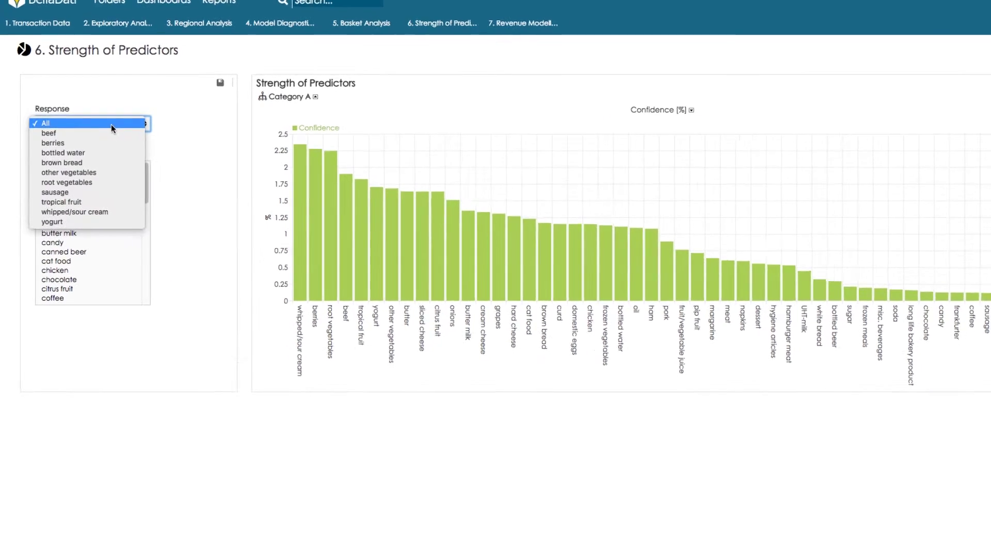
pyautogui.click(98, 132)
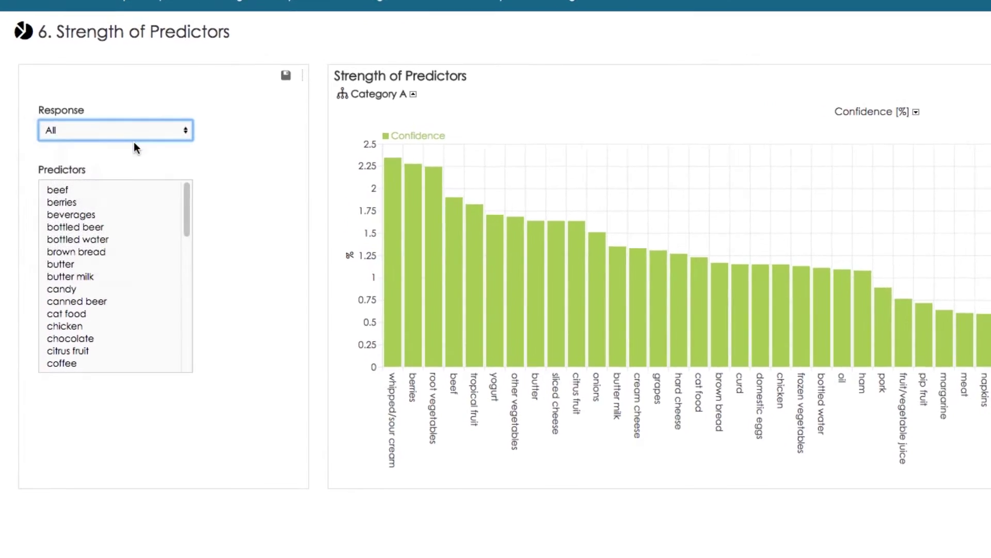
pyautogui.press('Down')
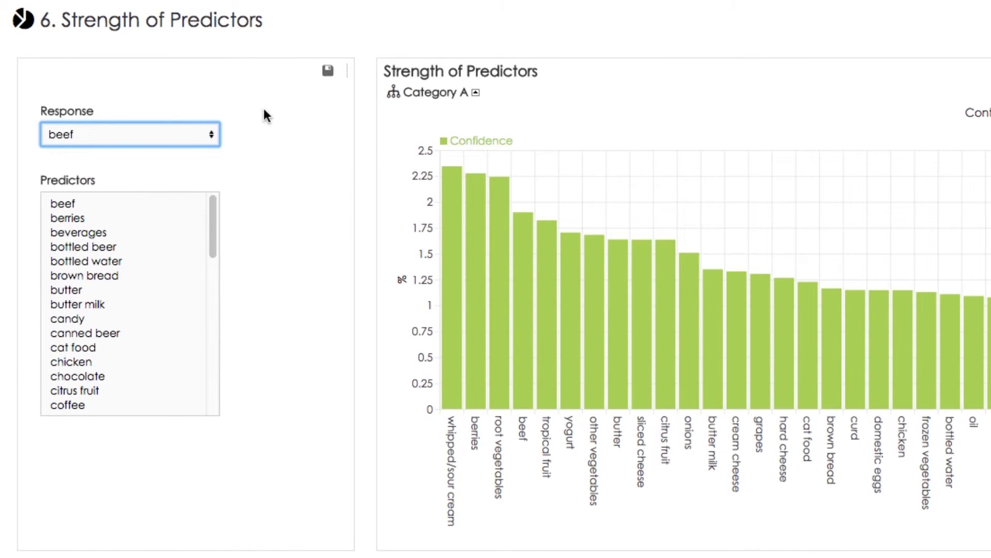
pyautogui.click(286, 75)
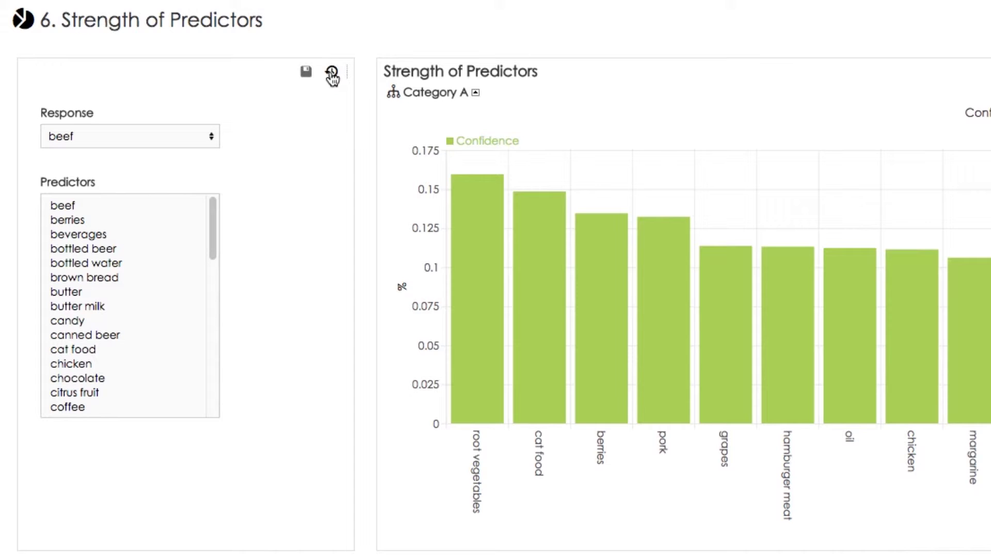
pyautogui.moveTo(482, 229)
# Change the Response item to berries and save, then open the 7. Revenue Modelling report
pyautogui.click(206, 138)
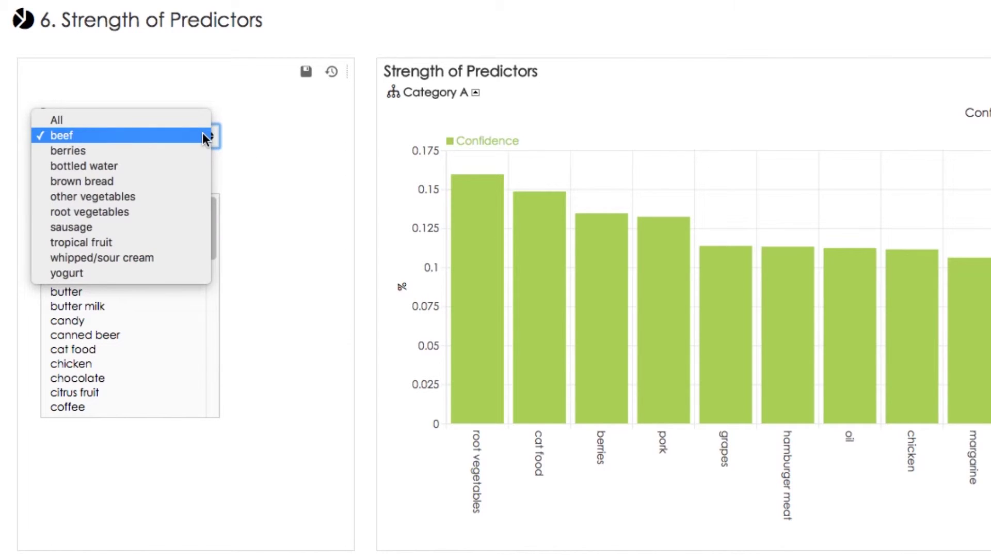
pyautogui.click(200, 149)
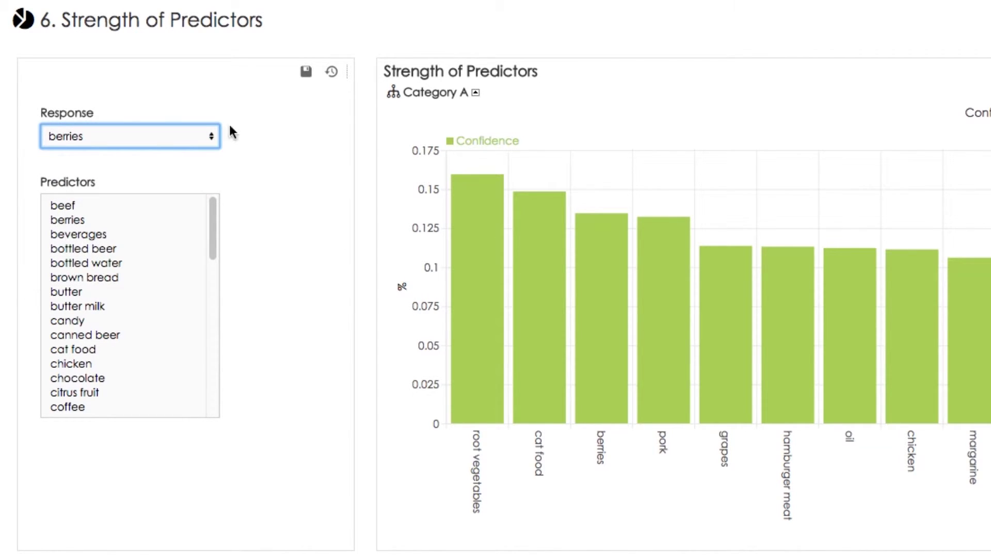
pyautogui.click(306, 72)
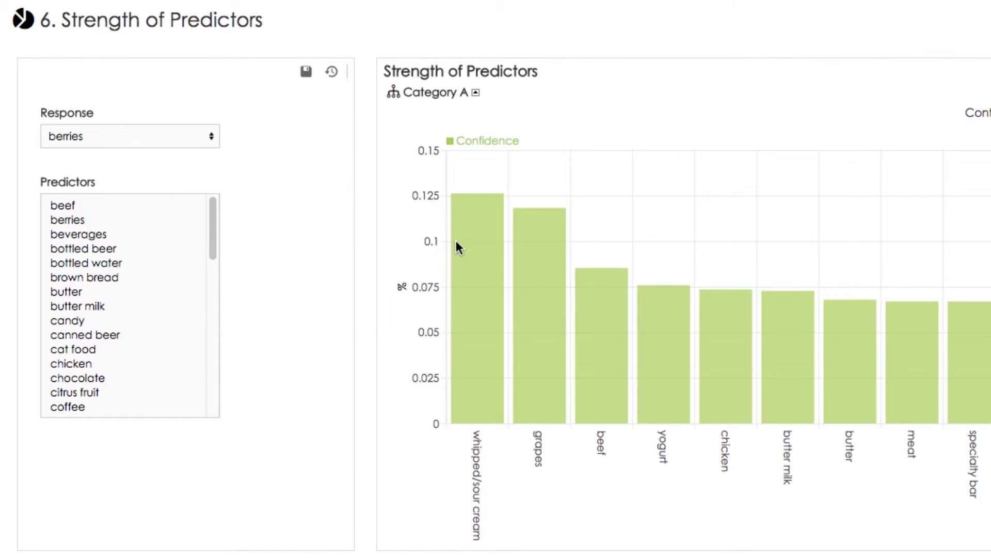
pyautogui.moveTo(474, 274)
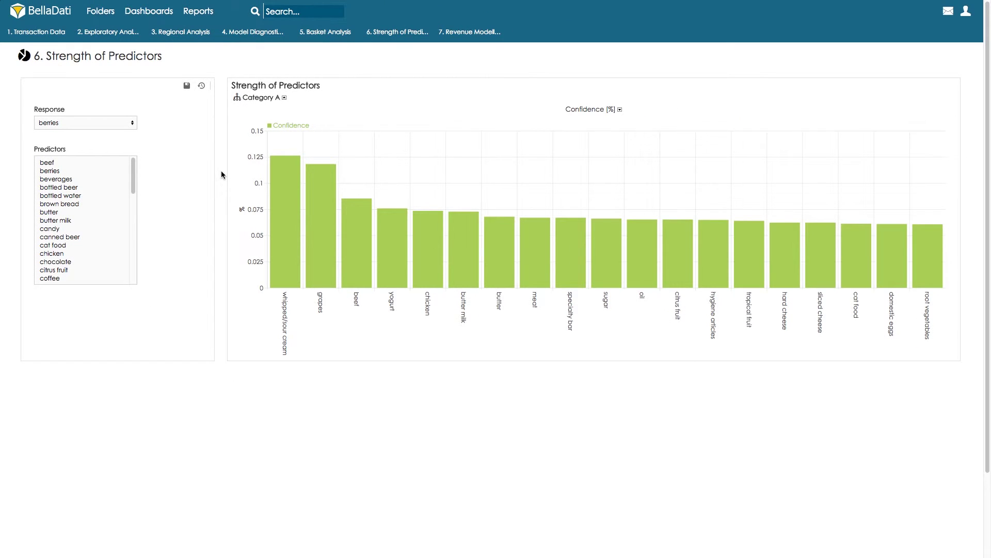
pyautogui.click(462, 40)
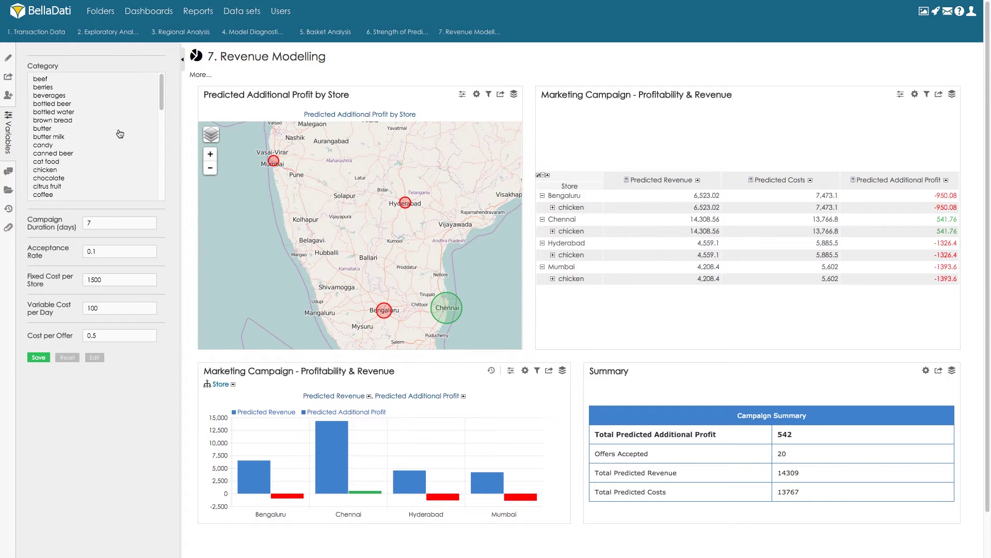
# Select beef as Category, confirm duration, acceptance rate and cost fields, and save the variables
pyautogui.click(75, 80)
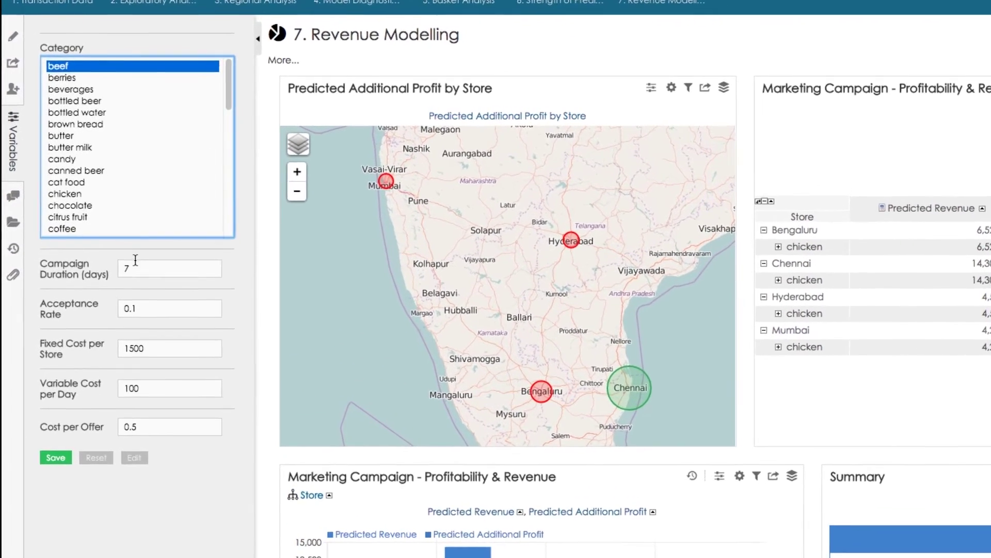
pyautogui.click(124, 254)
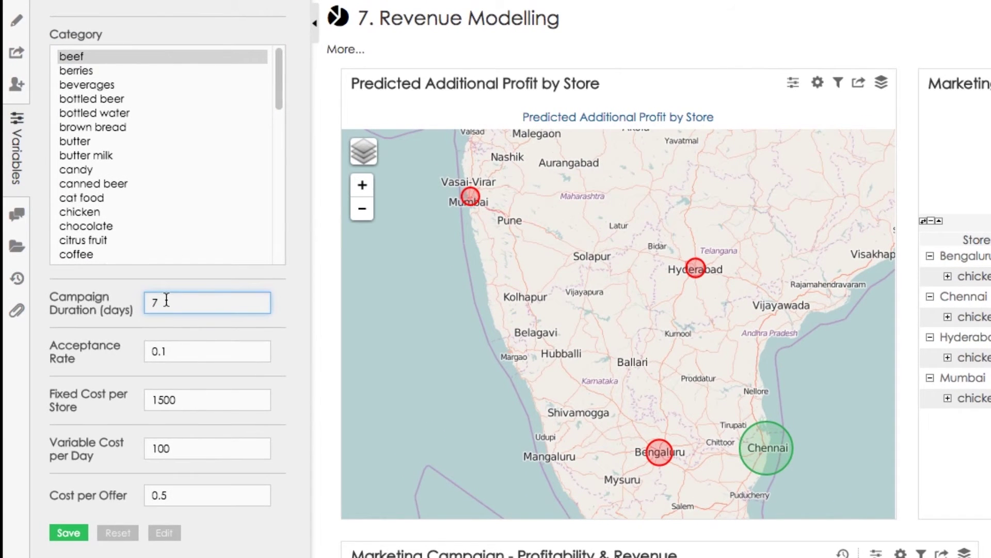
pyautogui.click(179, 348)
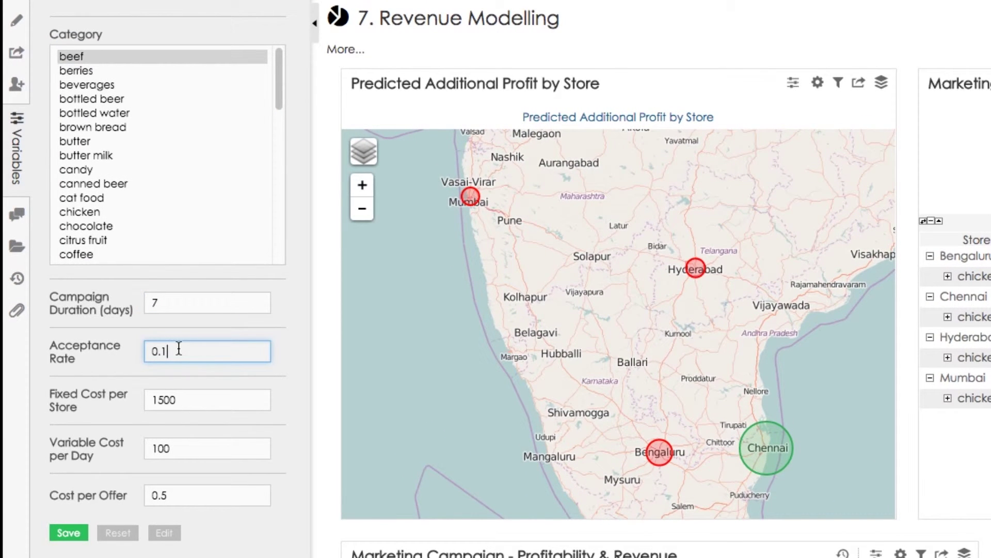
pyautogui.click(188, 395)
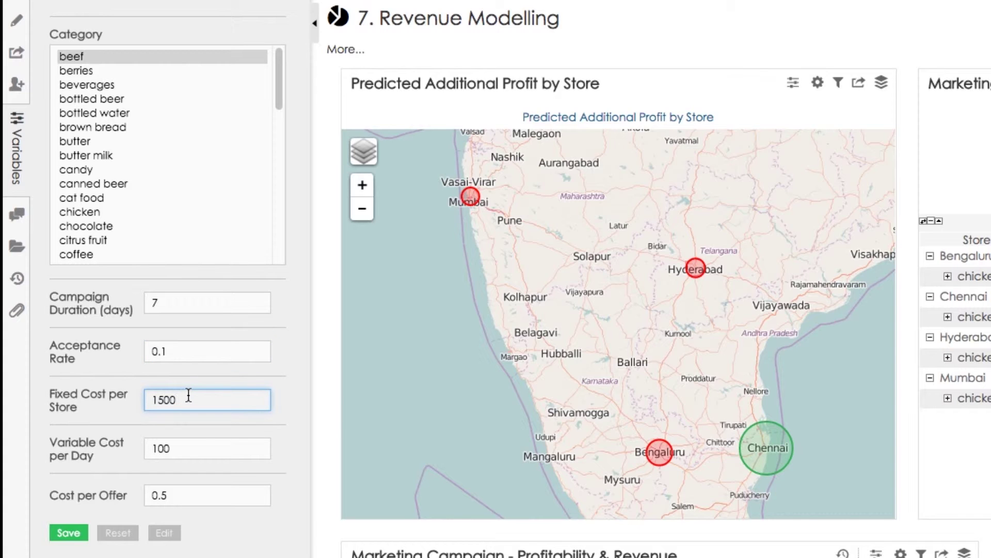
pyautogui.click(189, 443)
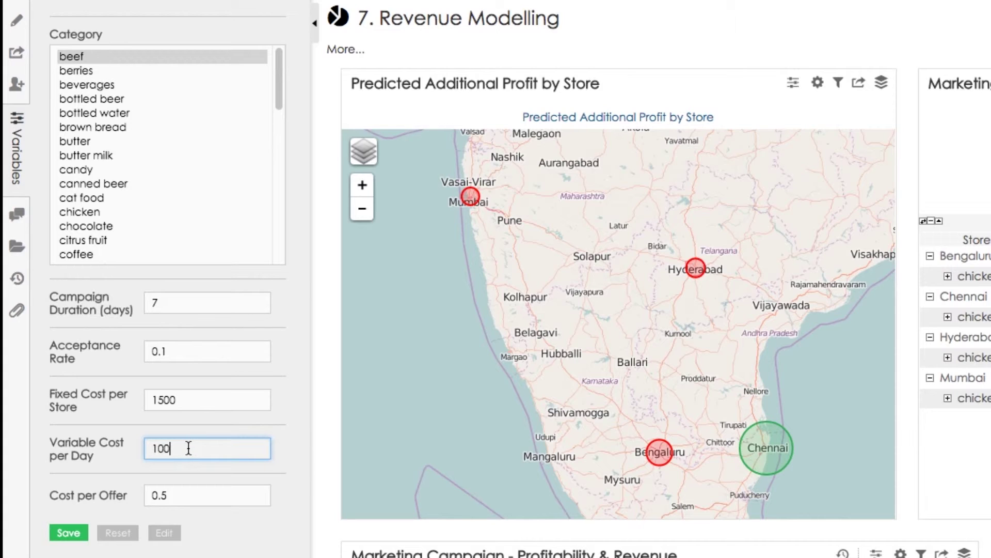
pyautogui.click(182, 496)
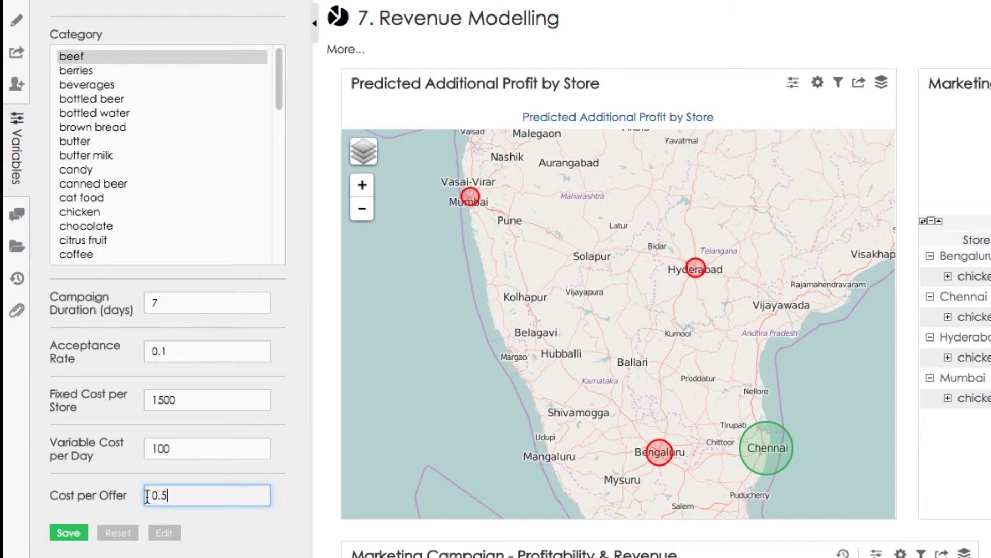
pyautogui.click(69, 535)
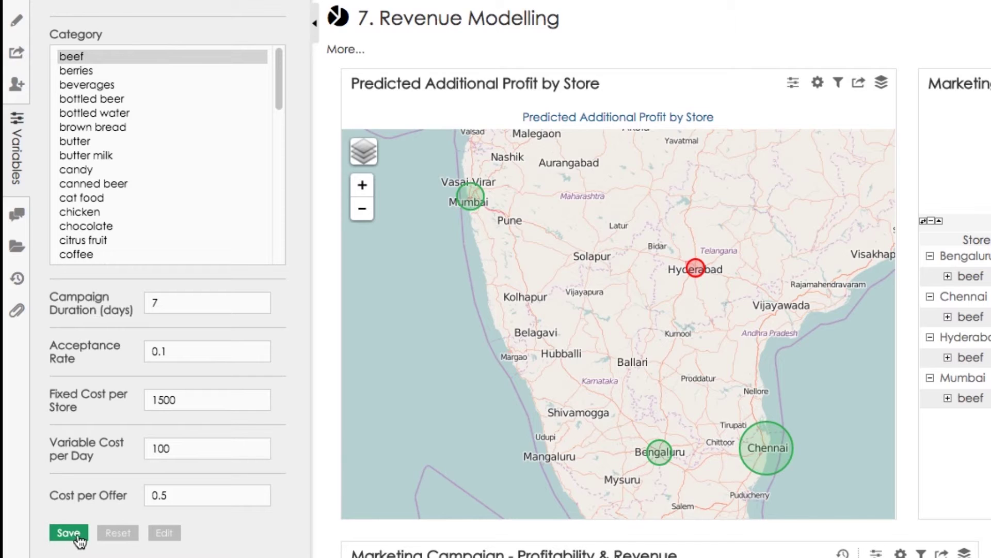
pyautogui.moveTo(664, 467)
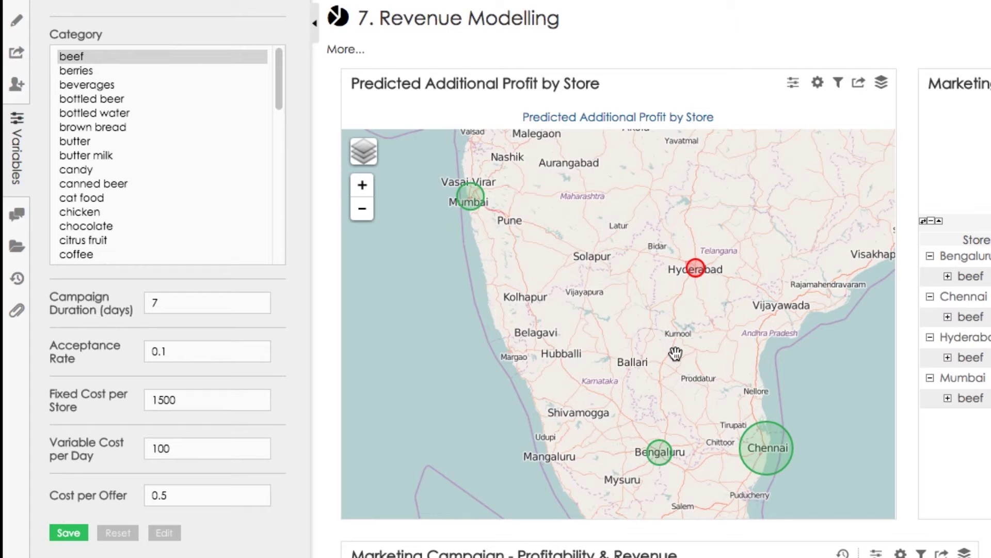
pyautogui.moveTo(702, 275)
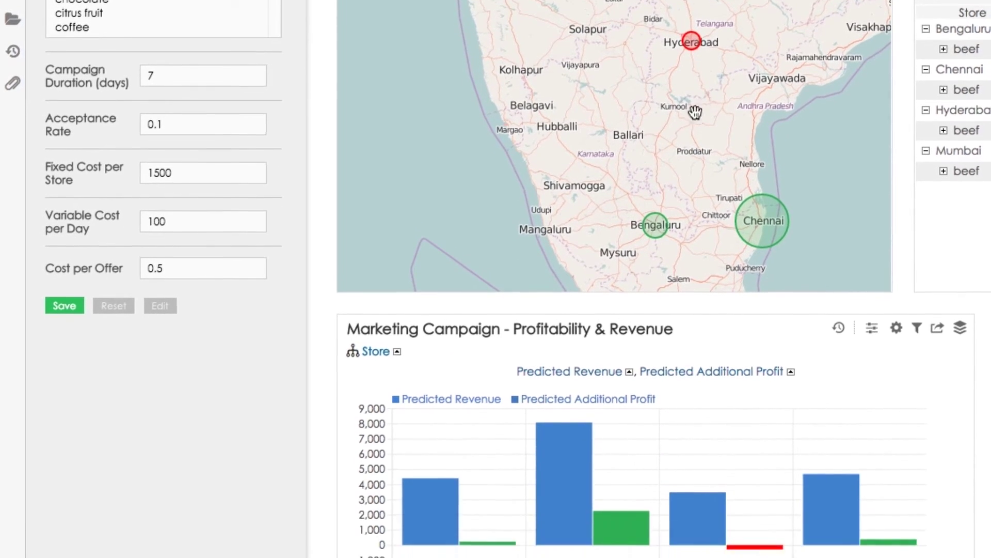
pyautogui.moveTo(433, 513)
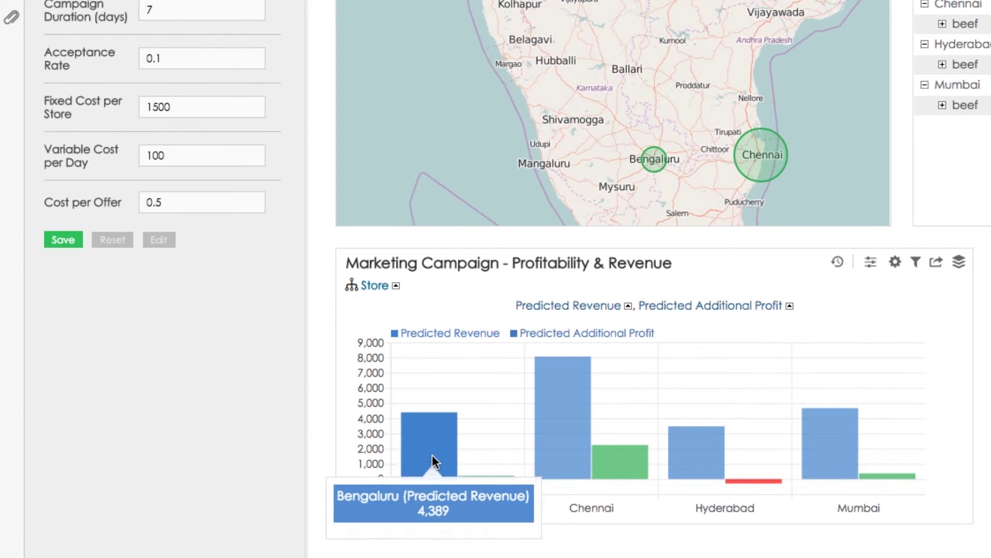
pyautogui.moveTo(565, 454)
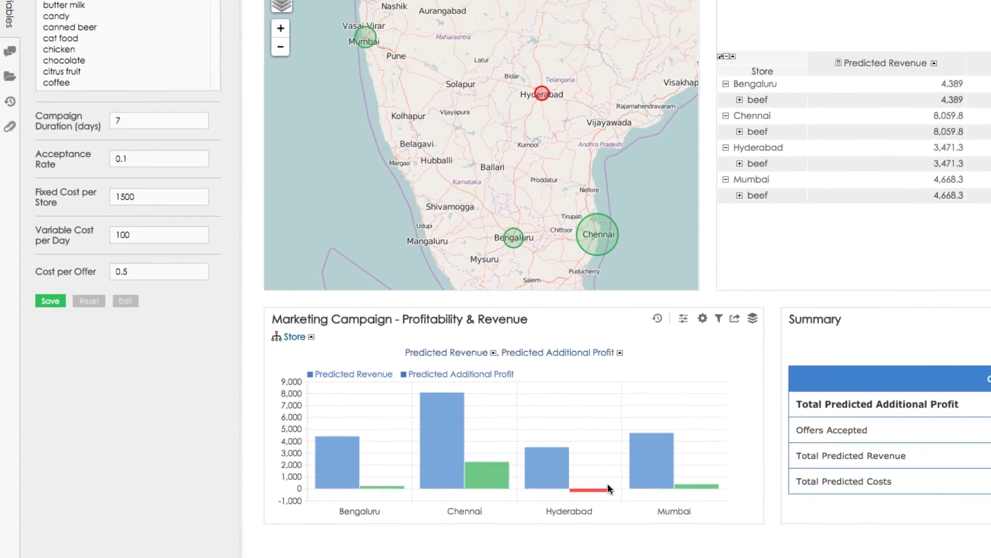
pyautogui.moveTo(687, 486)
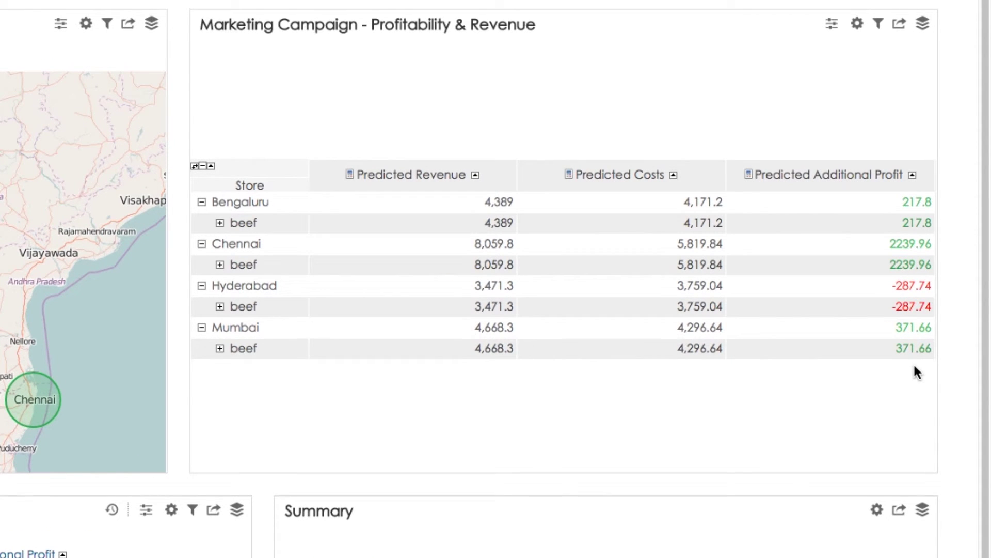
pyautogui.scroll(-3, 781, 519)
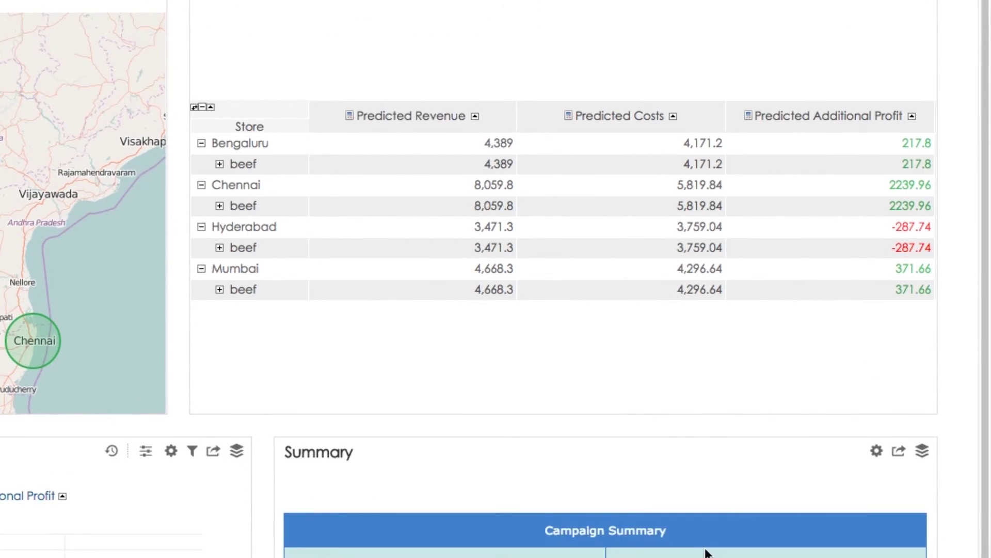